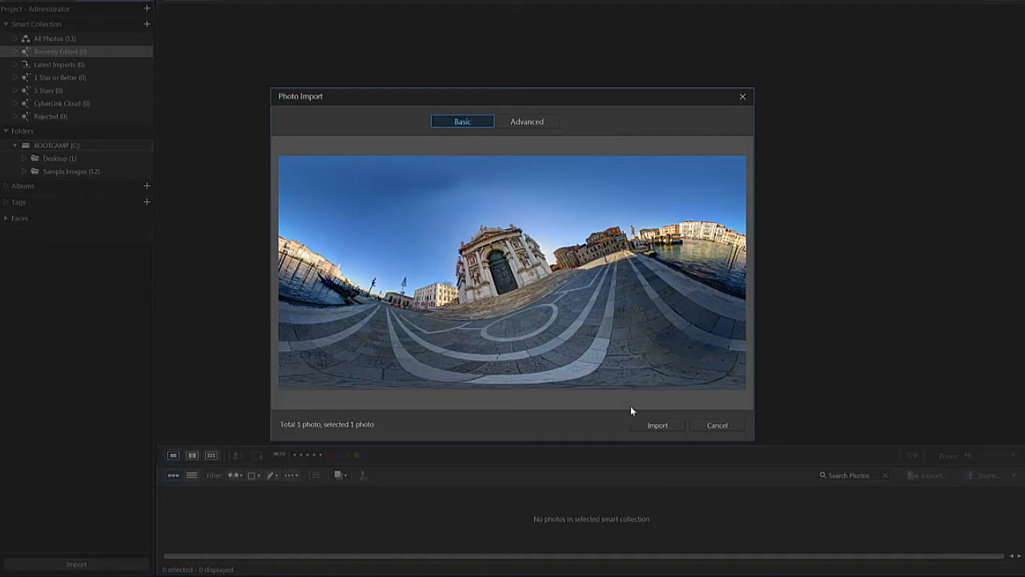
pyautogui.click(641, 423)
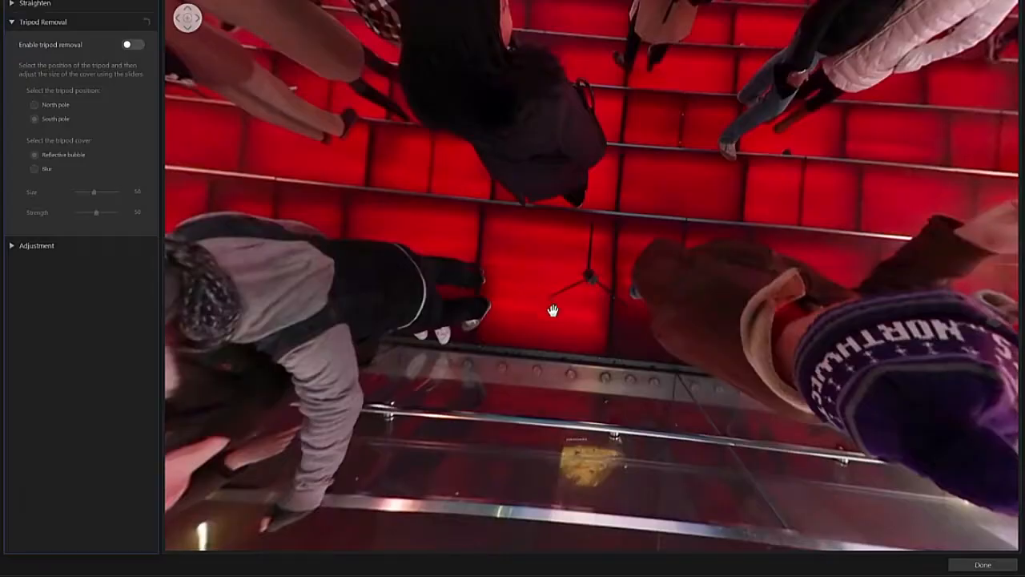
pyautogui.click(133, 45)
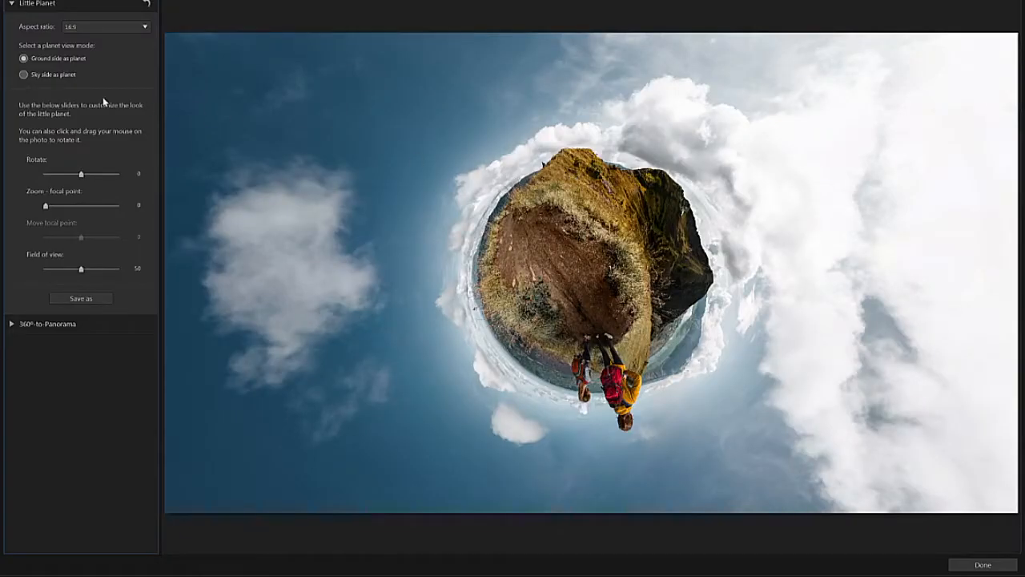
pyautogui.click(23, 75)
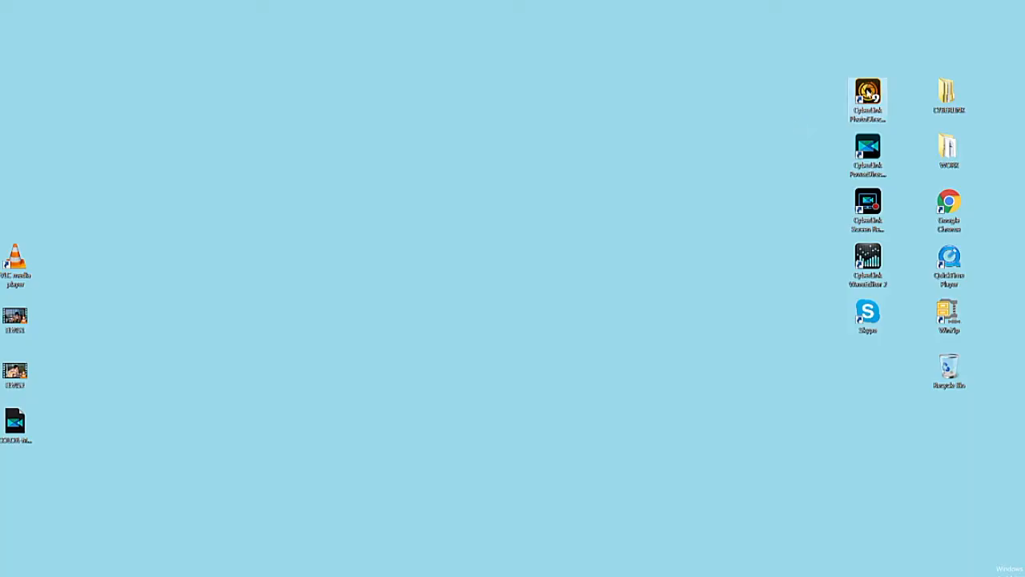
# Step: Launch PhotoDirector and import the photo 1-ITALY.jpg into the library
pyautogui.doubleClick(868, 94)
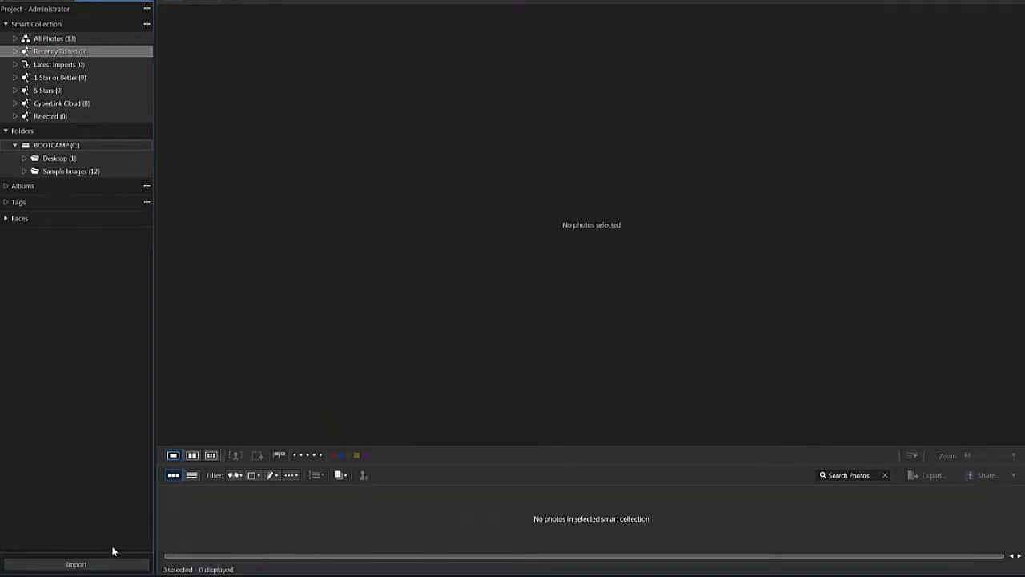
pyautogui.click(115, 568)
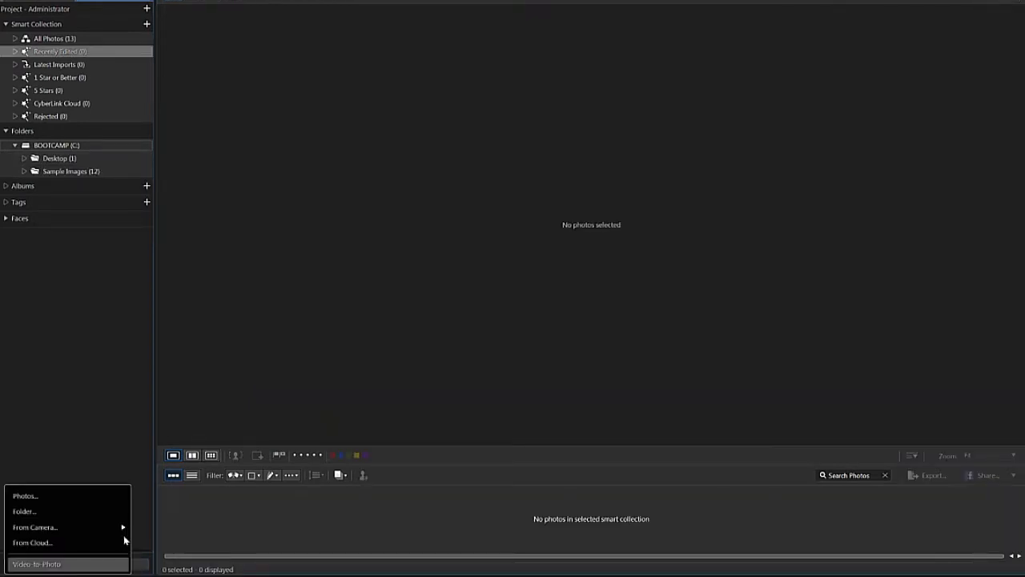
pyautogui.click(119, 496)
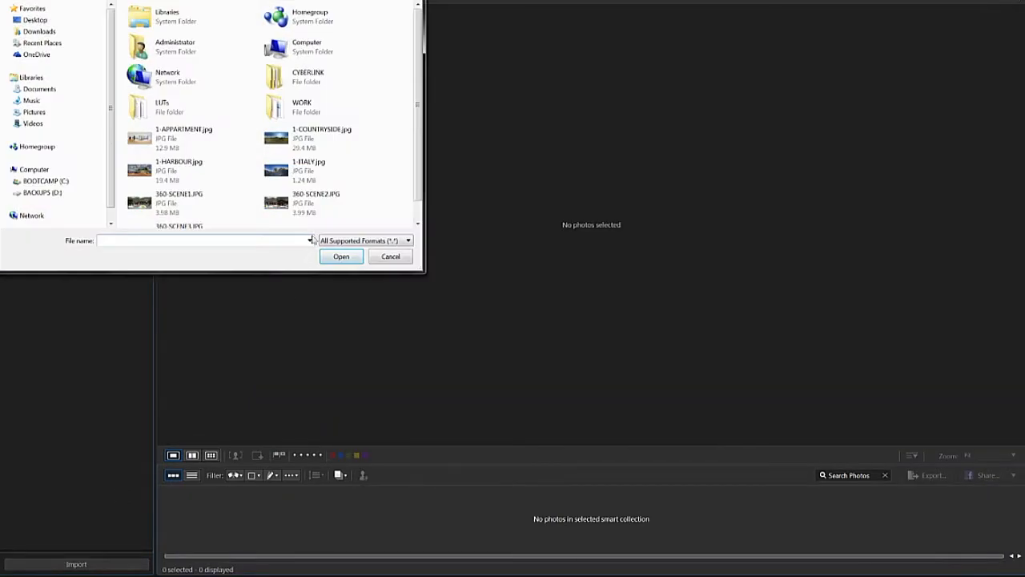
pyautogui.doubleClick(336, 176)
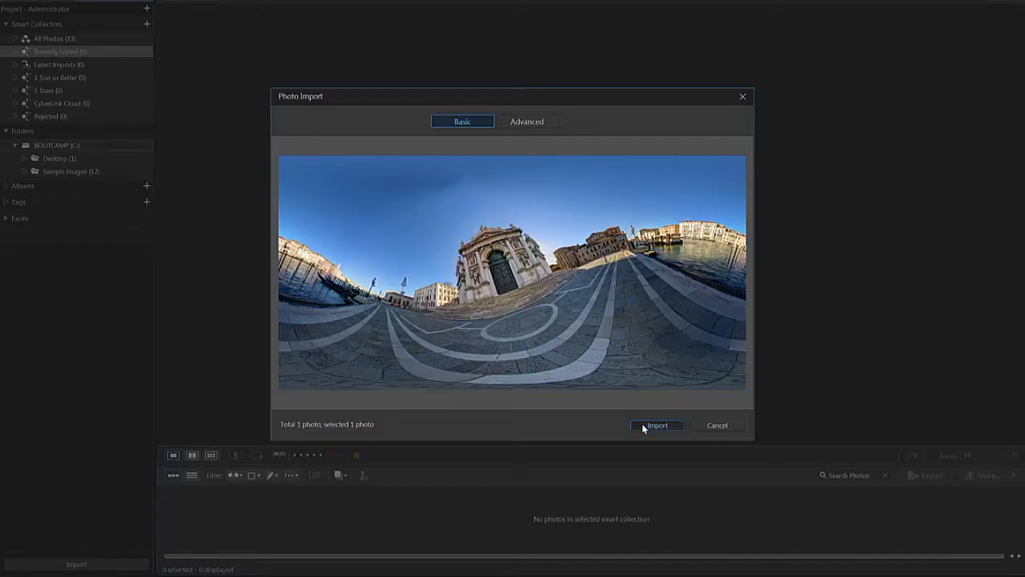
pyautogui.click(656, 425)
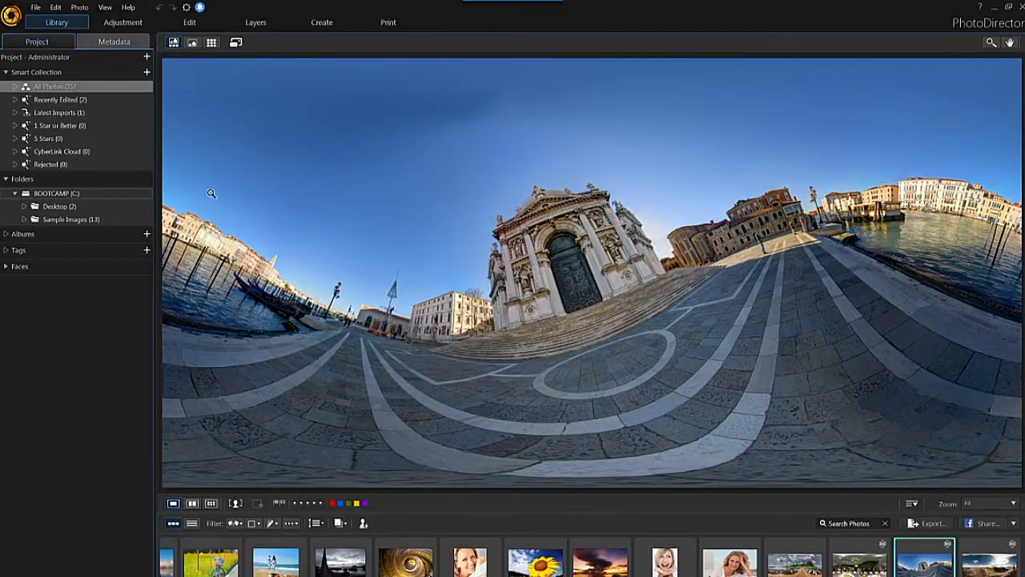
# Step: Show the imported Italy photo enlarged in editing mode and open it in the 360º Photo Editor's Straighten tool
pyautogui.click(218, 26)
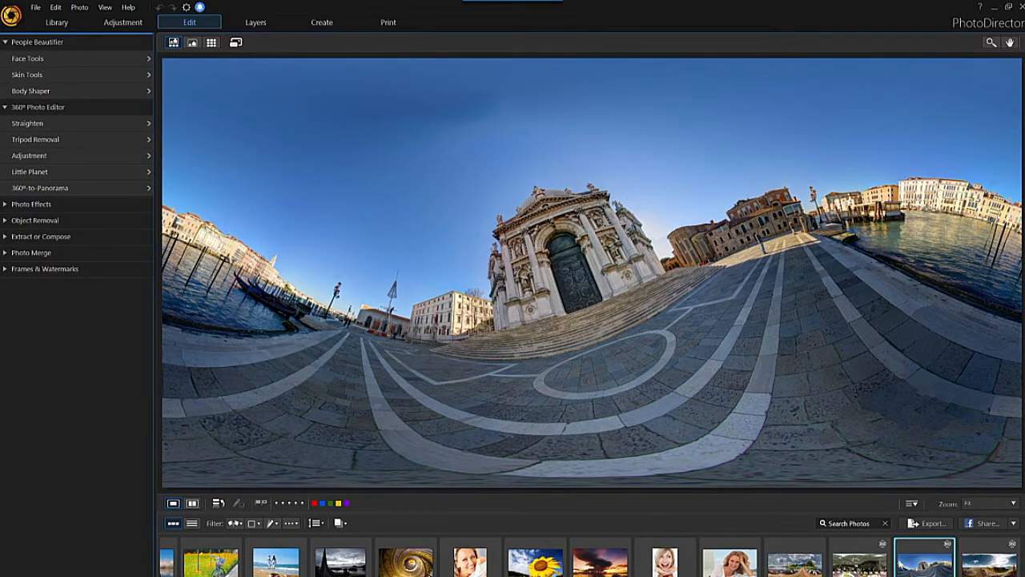
pyautogui.doubleClick(919, 570)
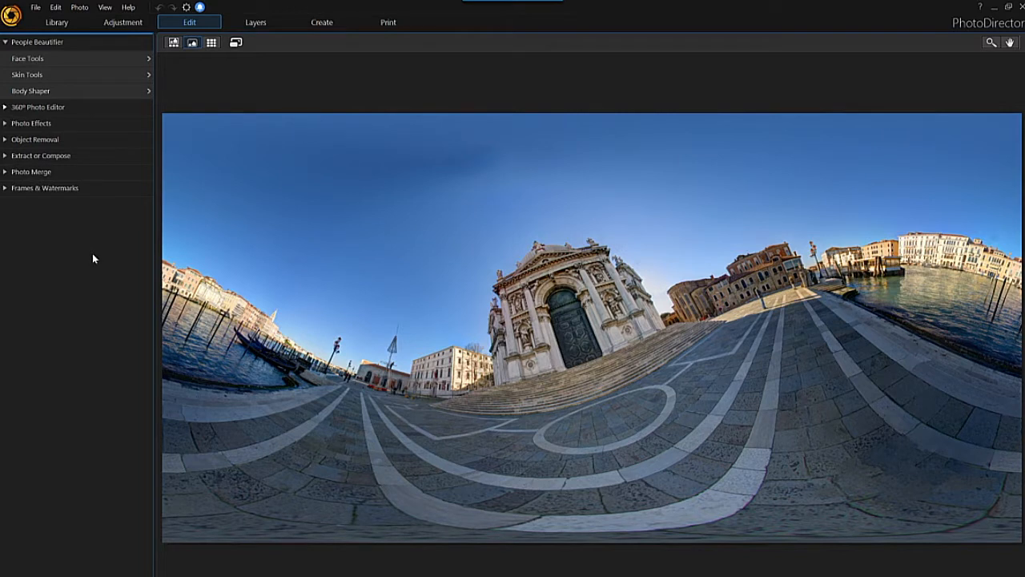
pyautogui.click(111, 107)
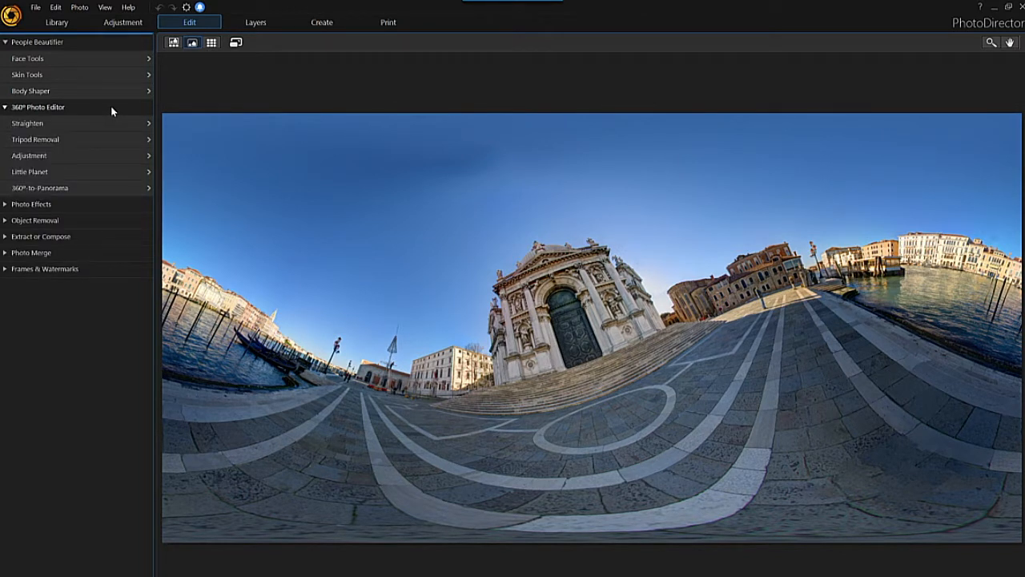
pyautogui.click(98, 122)
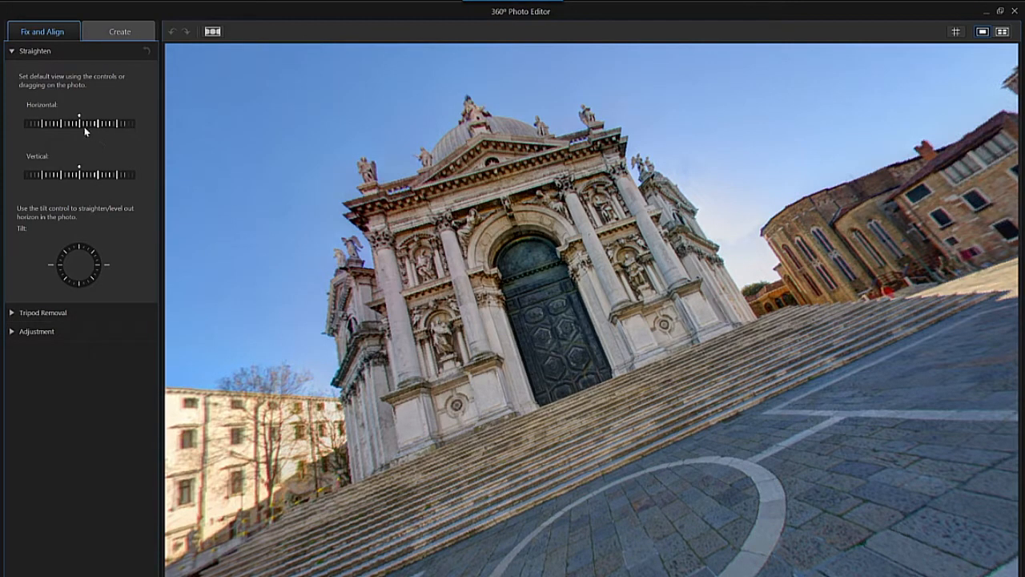
# Step: Level the tilted horizon of the church photo and adjust its default horizontal and vertical view
pyautogui.moveTo(79, 124)
pyautogui.mouseDown()
pyautogui.moveTo(88, 122)
pyautogui.moveTo(78, 120)
pyautogui.mouseUp()
pyautogui.moveTo(78, 174); pyautogui.dragTo(80, 173)
pyautogui.moveTo(90, 282); pyautogui.dragTo(106, 279)
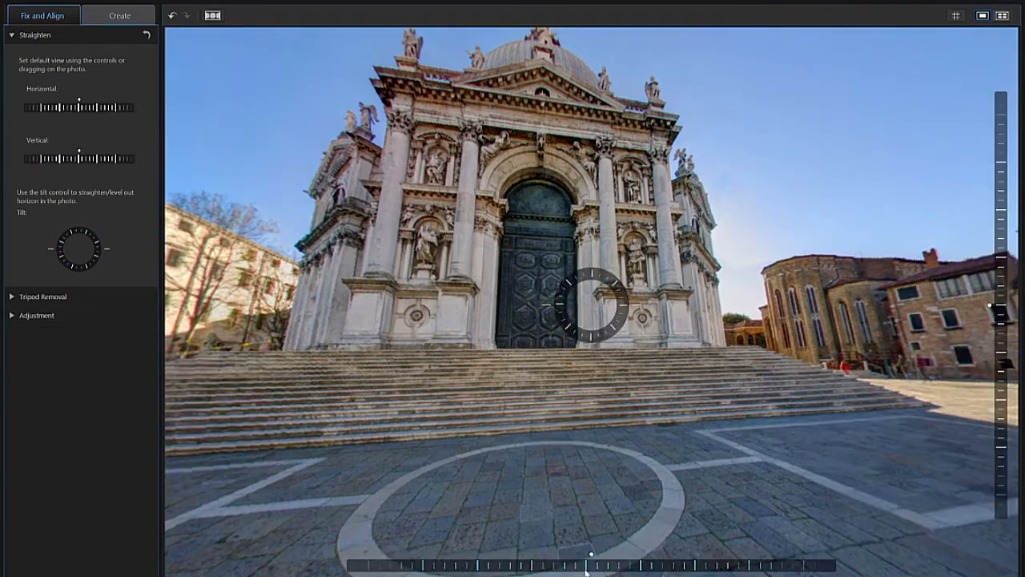
pyautogui.moveTo(587, 567); pyautogui.dragTo(622, 568)
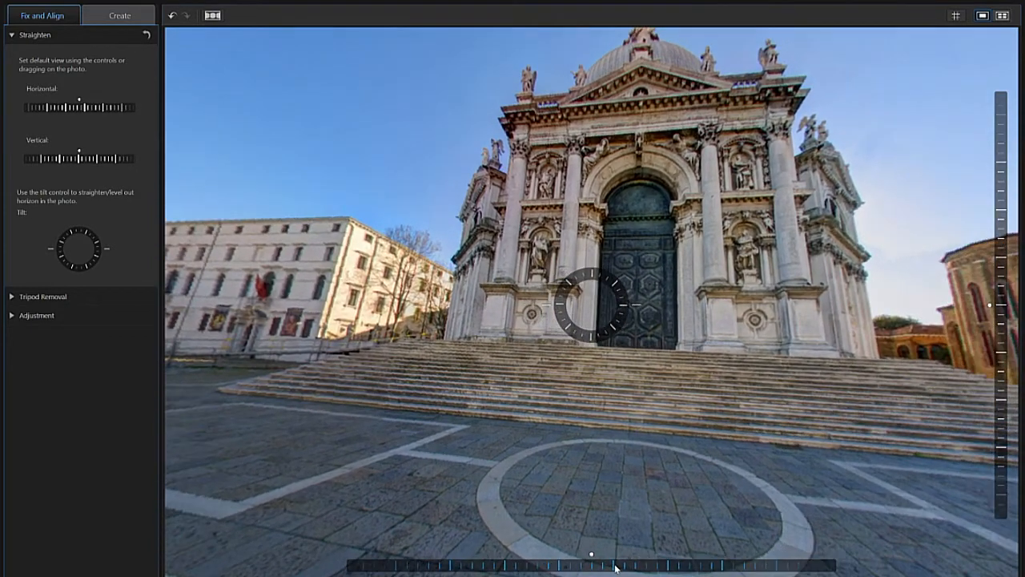
pyautogui.moveTo(1001, 264); pyautogui.dragTo(1001, 320)
pyautogui.moveTo(627, 317); pyautogui.dragTo(627, 315)
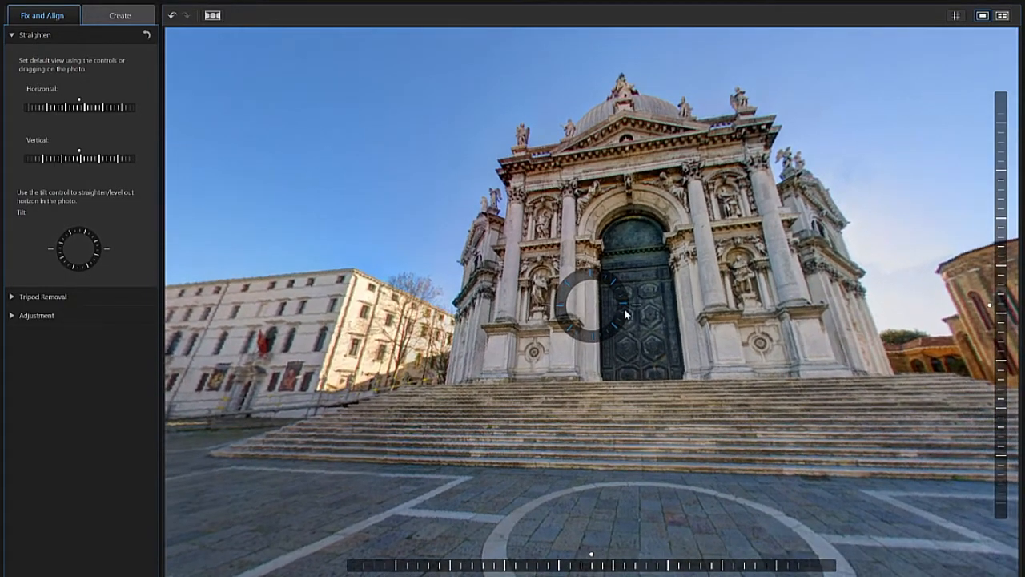
# Step: Reposition the default view around the square toward the buildings beside the church, and finish the straightening
pyautogui.moveTo(522, 329); pyautogui.dragTo(805, 355)
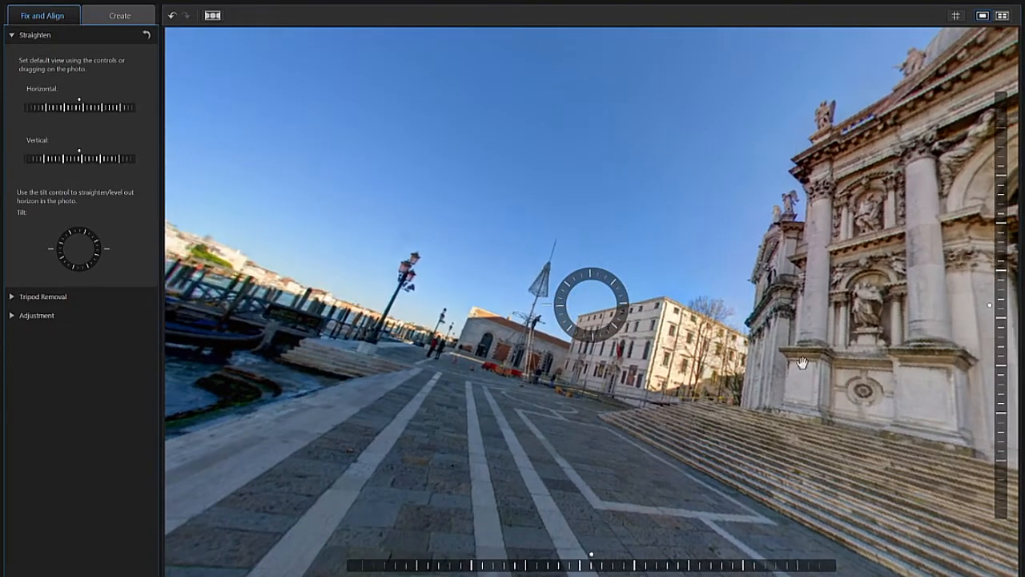
pyautogui.moveTo(486, 341); pyautogui.dragTo(864, 325)
pyautogui.moveTo(610, 338); pyautogui.dragTo(698, 343)
pyautogui.moveTo(496, 364); pyautogui.dragTo(660, 359)
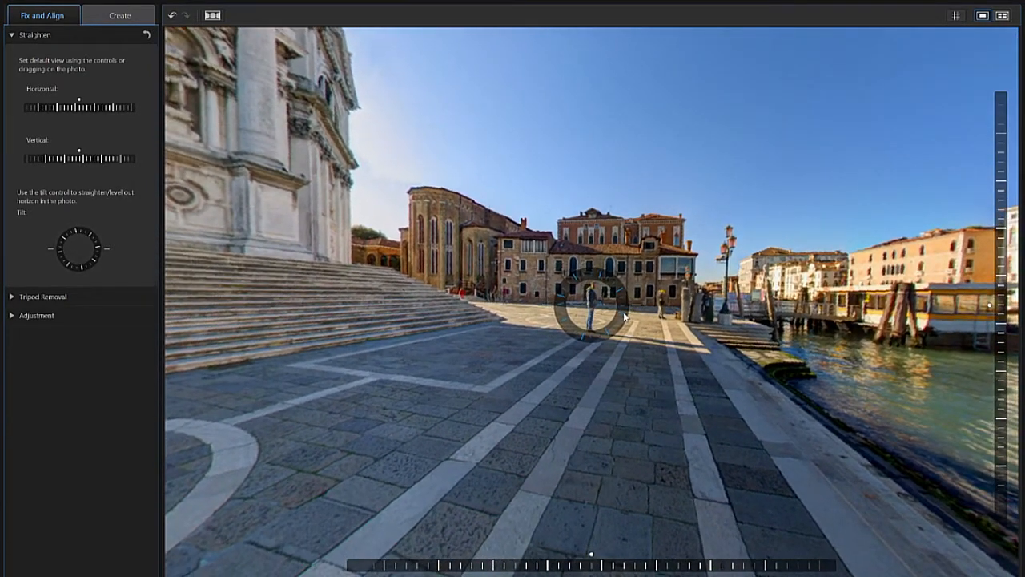
pyautogui.moveTo(606, 571); pyautogui.dragTo(644, 566)
pyautogui.moveTo(1002, 346); pyautogui.dragTo(1010, 383)
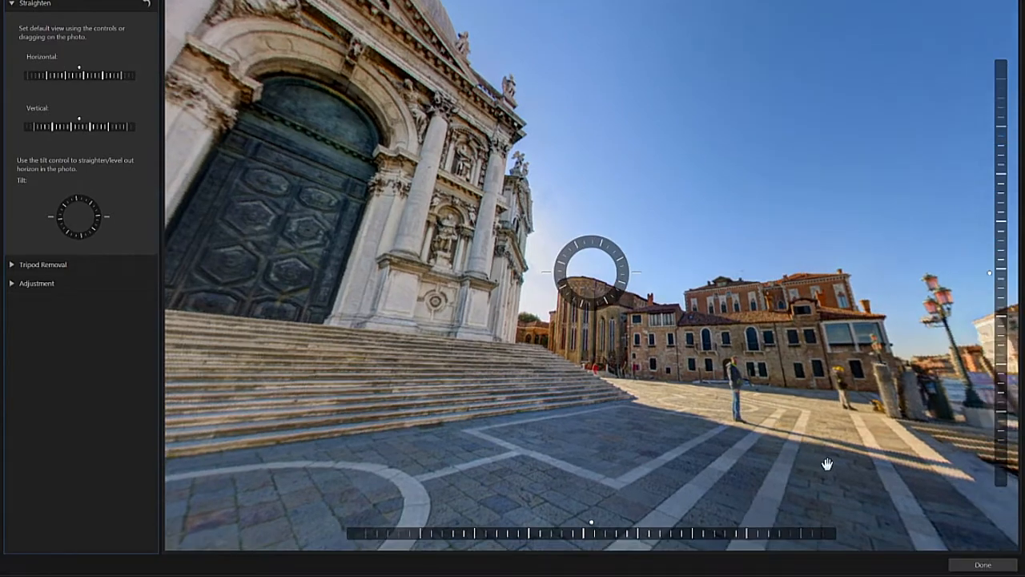
pyautogui.click(983, 564)
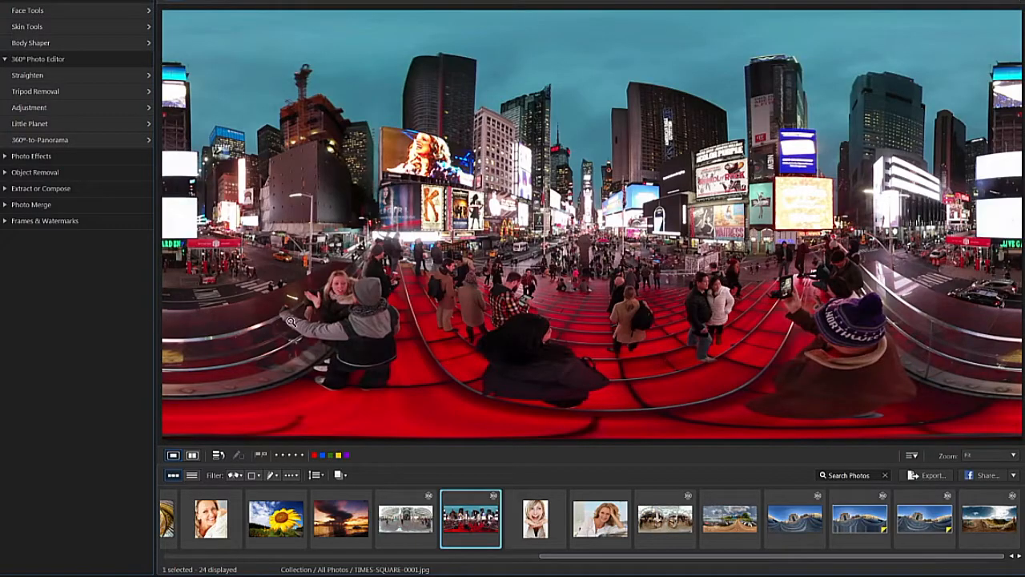
# Step: Enable tripod removal on the Times Square photo, trying the north pole position and settling on the south pole
pyautogui.click(99, 91)
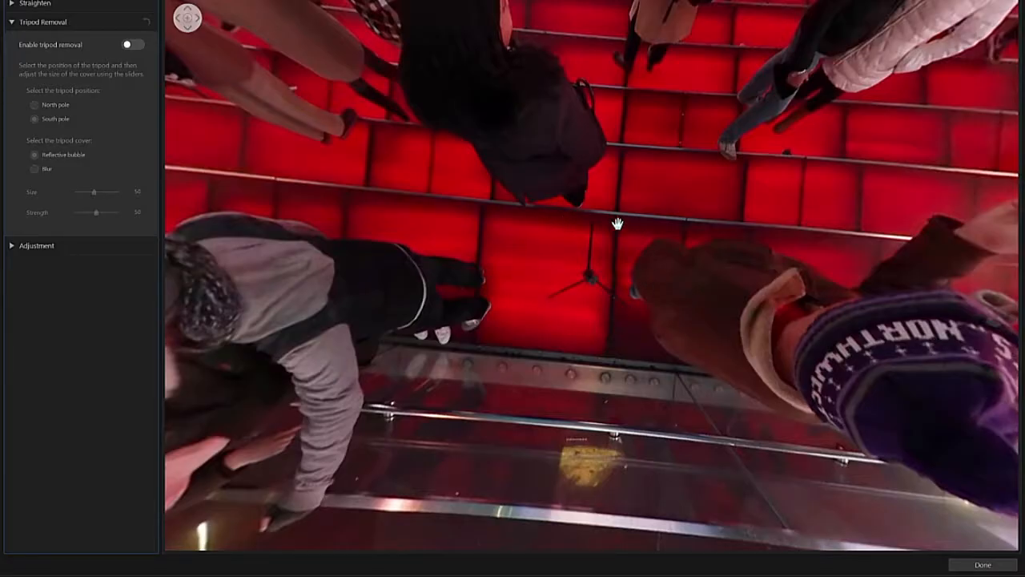
pyautogui.click(135, 44)
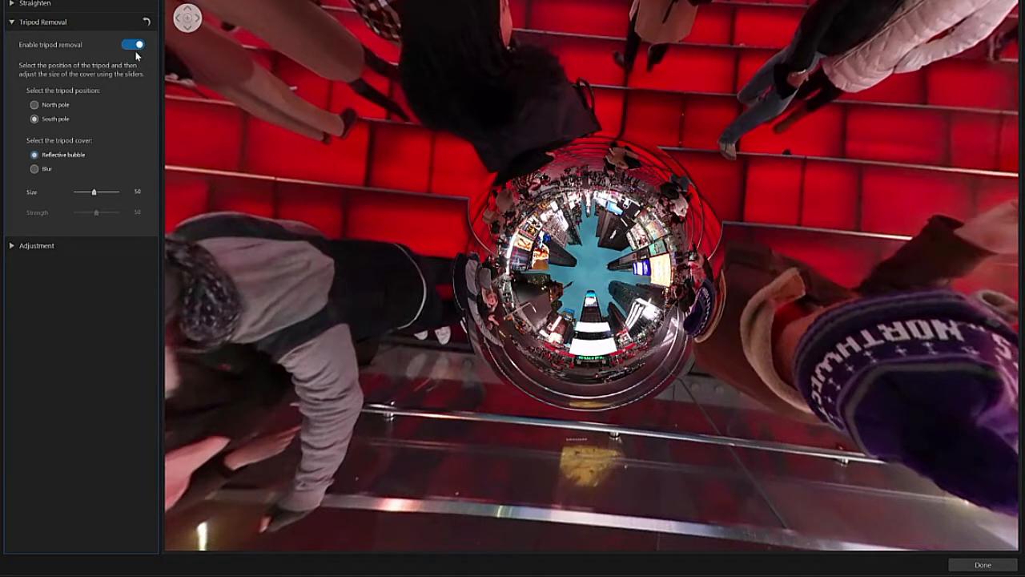
pyautogui.click(54, 105)
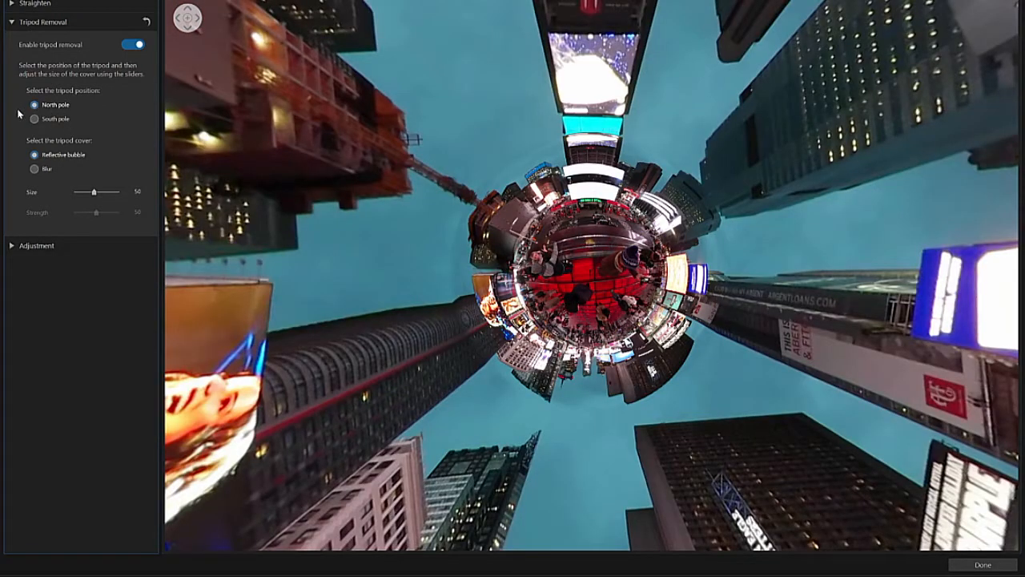
pyautogui.click(34, 119)
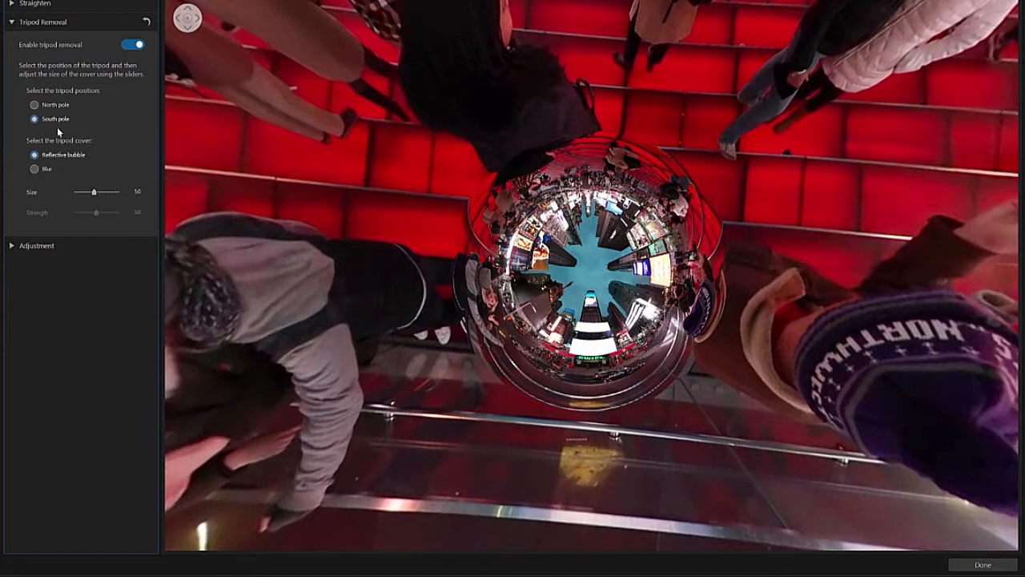
# Step: Try larger sizes for the reflective bubble covering the tripod and set the cover size to 24
pyautogui.moveTo(94, 193); pyautogui.dragTo(97, 192)
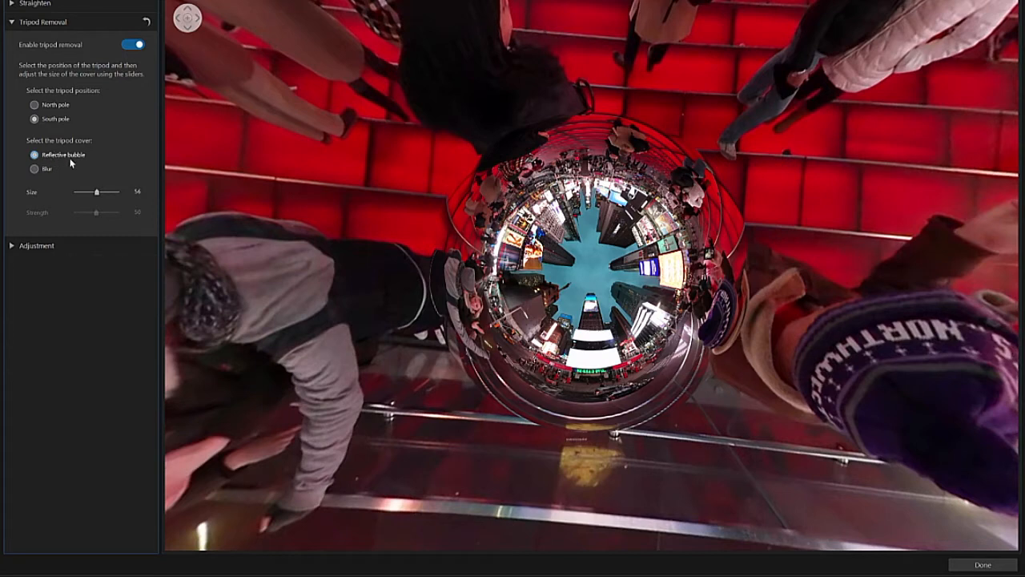
pyautogui.moveTo(96, 193); pyautogui.dragTo(105, 193)
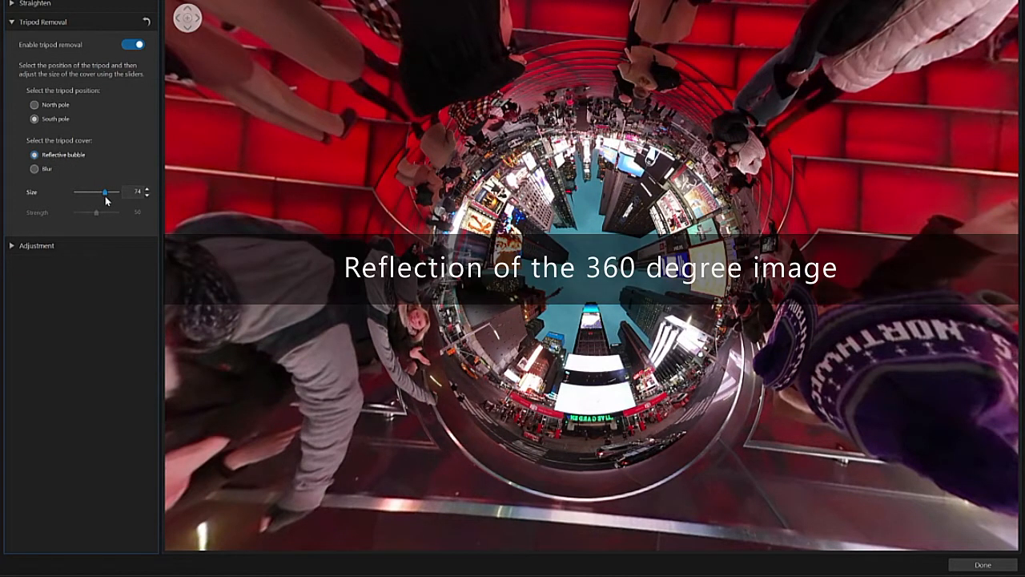
pyautogui.moveTo(104, 193); pyautogui.dragTo(82, 205)
# Step: Change the tripod cover to Blur, adjust the blur strength, and finish the tripod removal
pyautogui.click(34, 170)
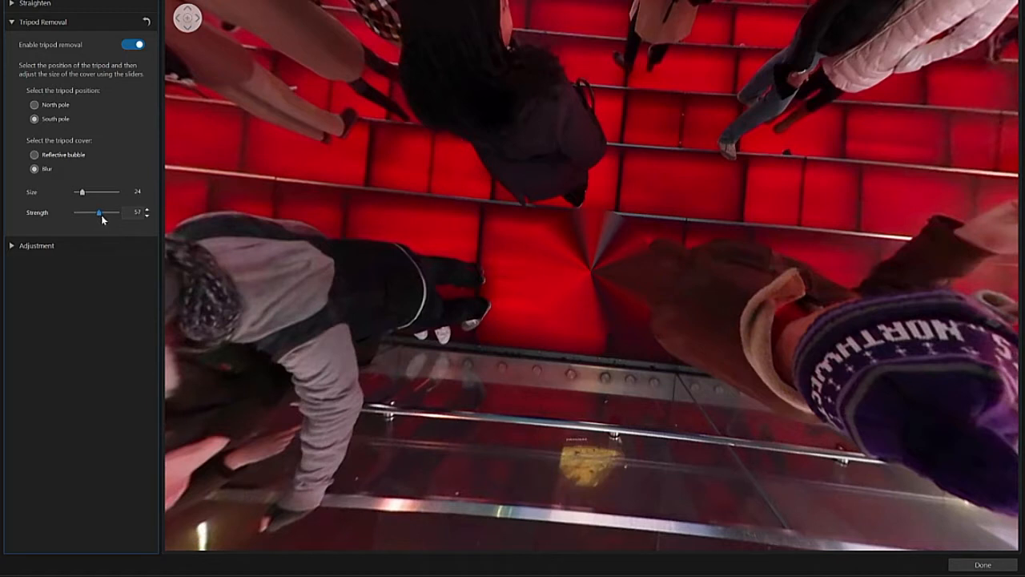
pyautogui.moveTo(104, 216); pyautogui.dragTo(122, 225)
pyautogui.moveTo(93, 213); pyautogui.dragTo(79, 212)
pyautogui.click(970, 565)
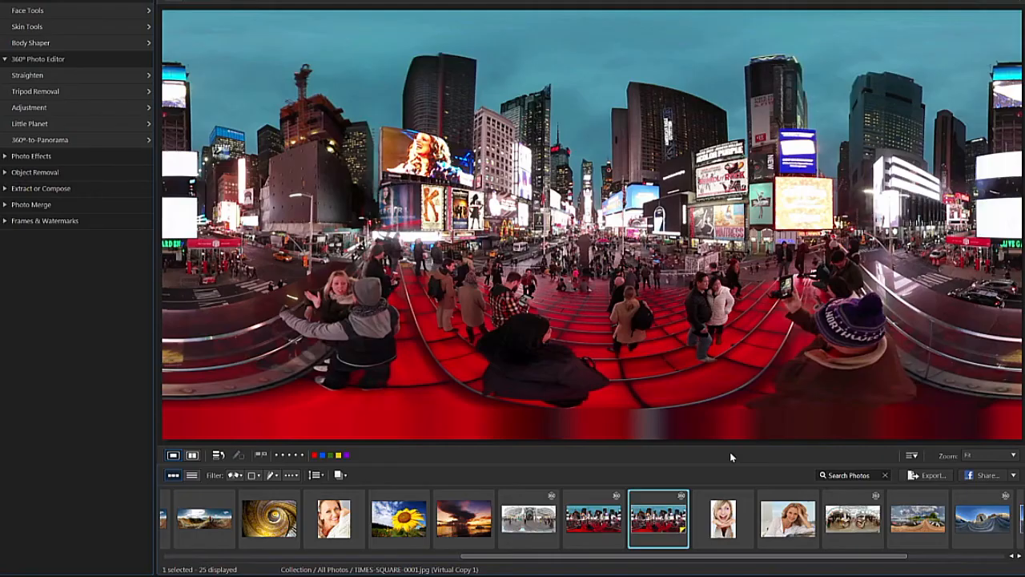
# Step: View the edited virtual copy of the Times Square photo enlarged and open it for 360º photo editing
pyautogui.doubleClick(651, 518)
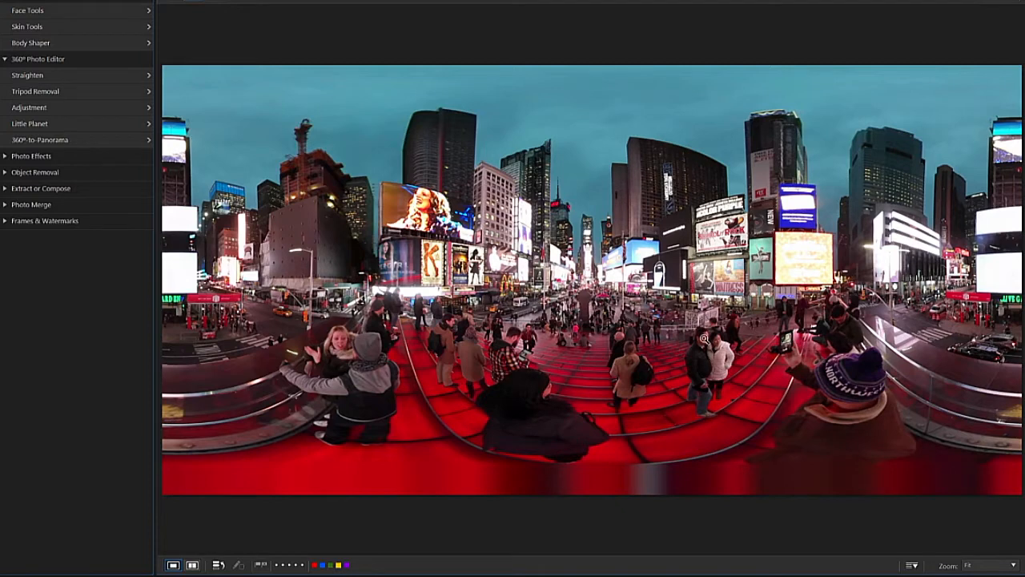
pyautogui.rightClick(592, 269)
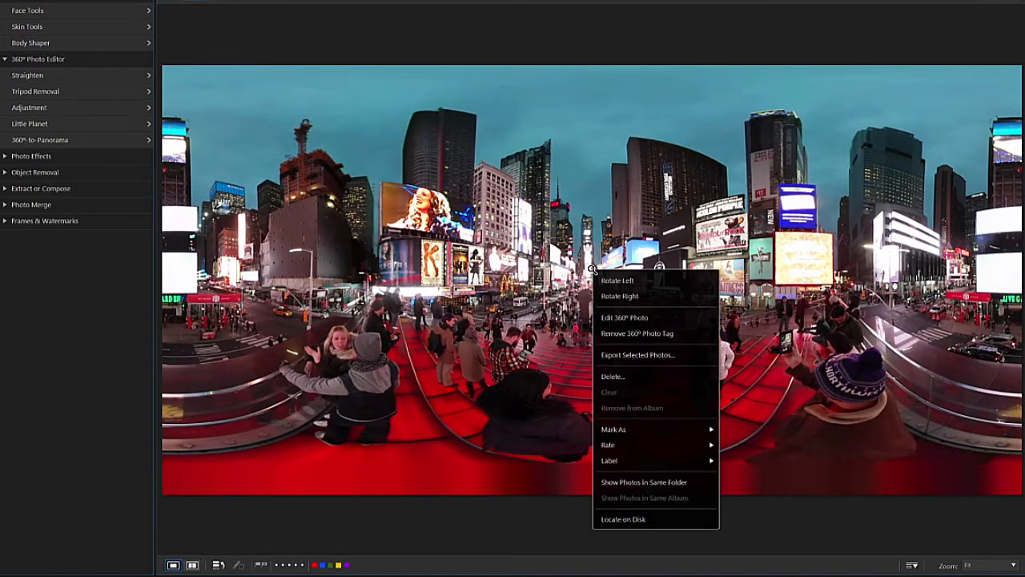
pyautogui.click(677, 317)
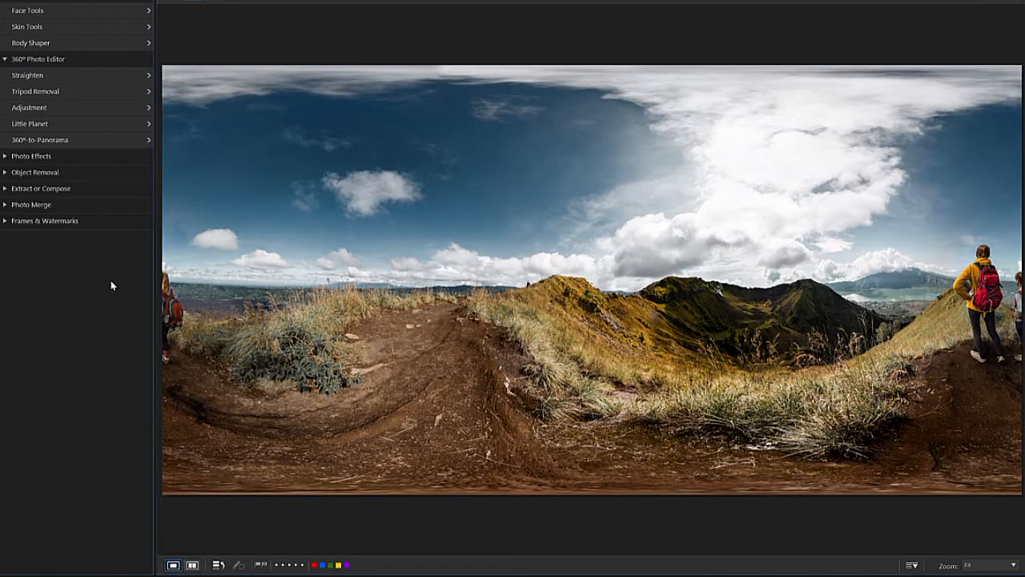
# Step: Open the Little Planet tool for the mountain trail photo and set the aspect ratio to 16:9
pyautogui.click(107, 123)
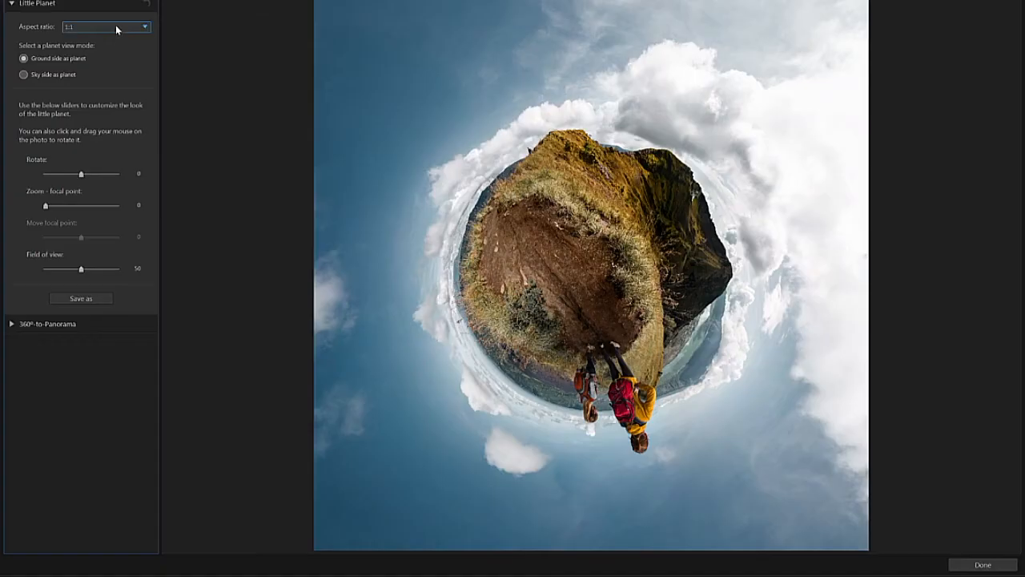
pyautogui.click(115, 24)
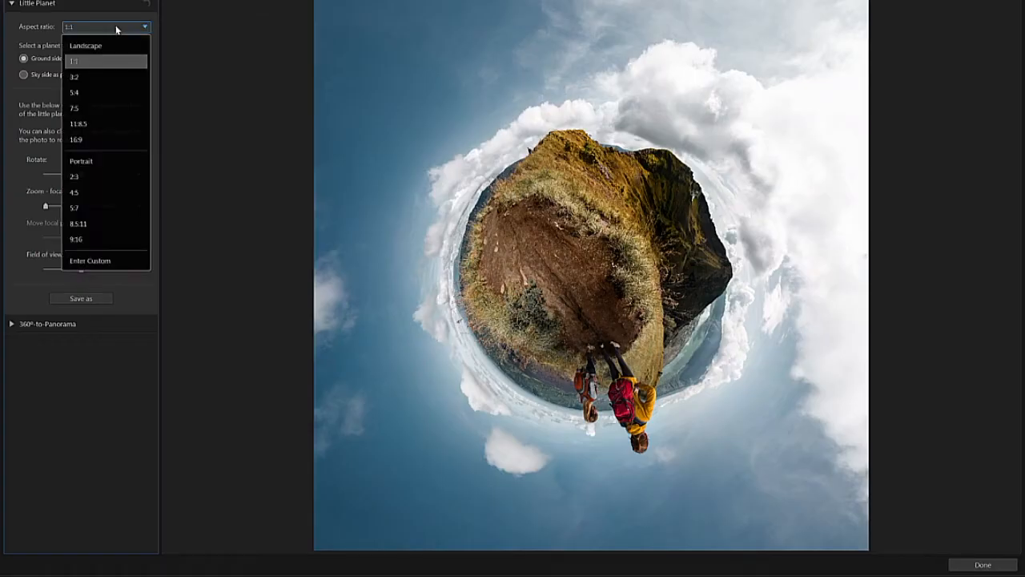
pyautogui.click(125, 138)
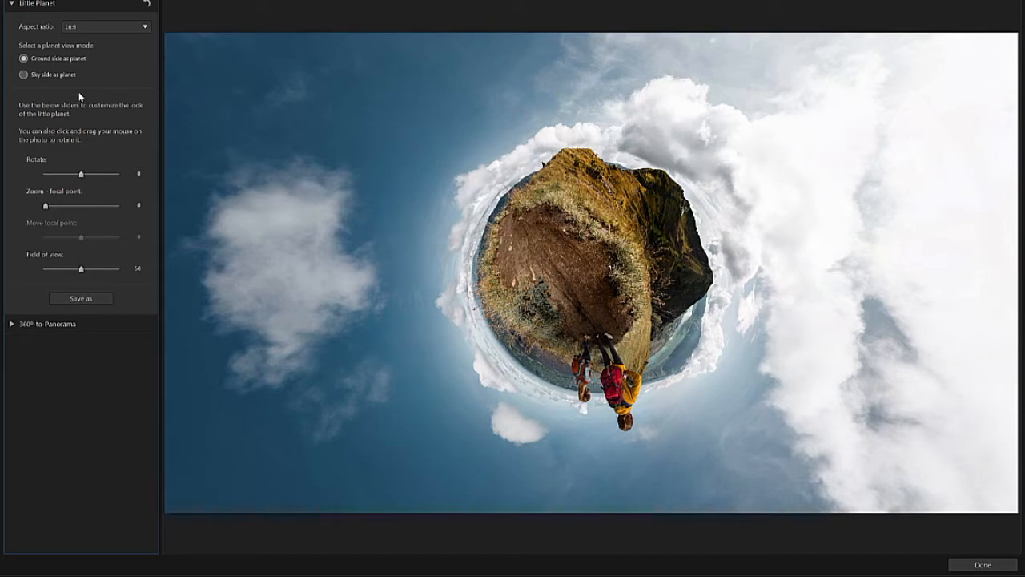
# Step: Compare the sky side as planet with the ground side, and rotate the ground-side little planet to 185
pyautogui.click(24, 75)
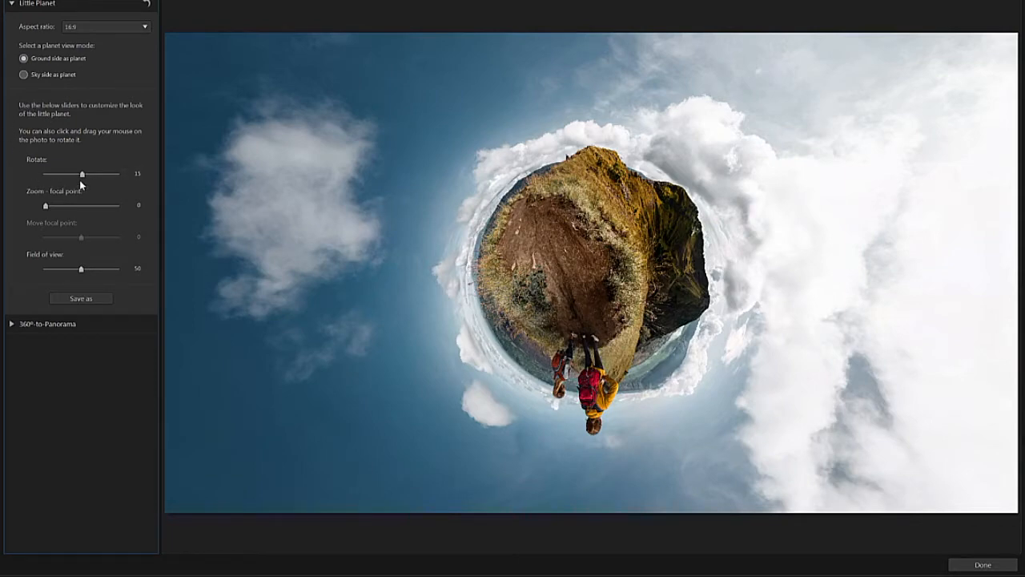
pyautogui.moveTo(82, 176); pyautogui.dragTo(105, 180)
pyautogui.moveTo(475, 272); pyautogui.dragTo(567, 362)
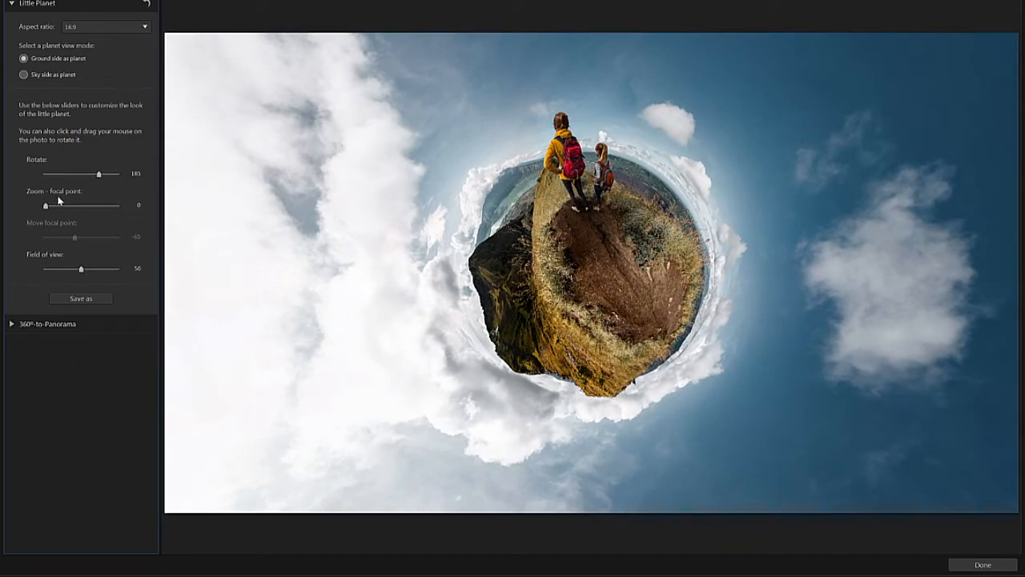
# Step: Set the ground-side planet's focal point zoom to 22, focal point to -102 and field of view to 34, and save it as JPG Little-Planet1
pyautogui.moveTo(46, 209); pyautogui.dragTo(68, 244)
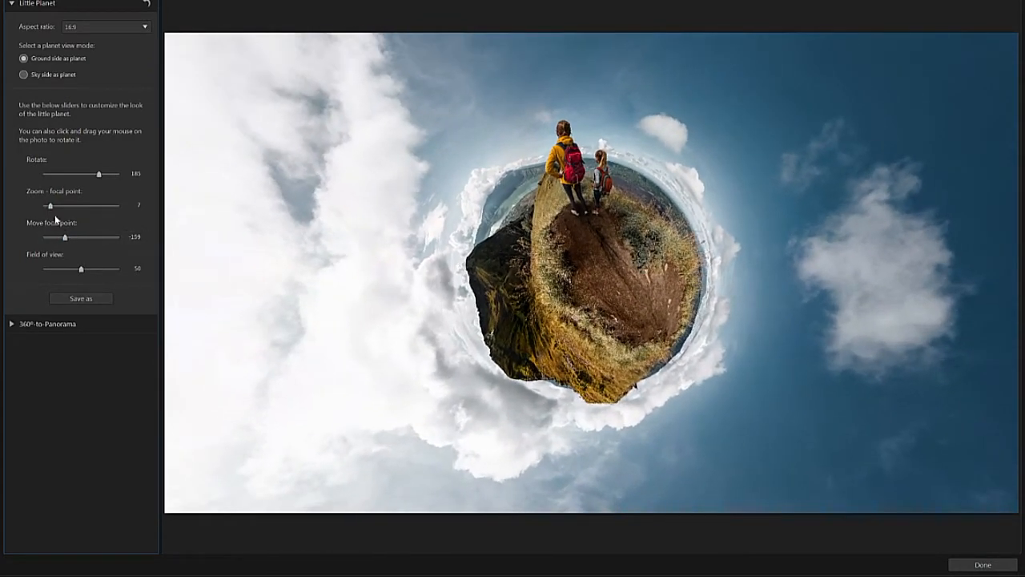
pyautogui.moveTo(51, 206); pyautogui.dragTo(69, 243)
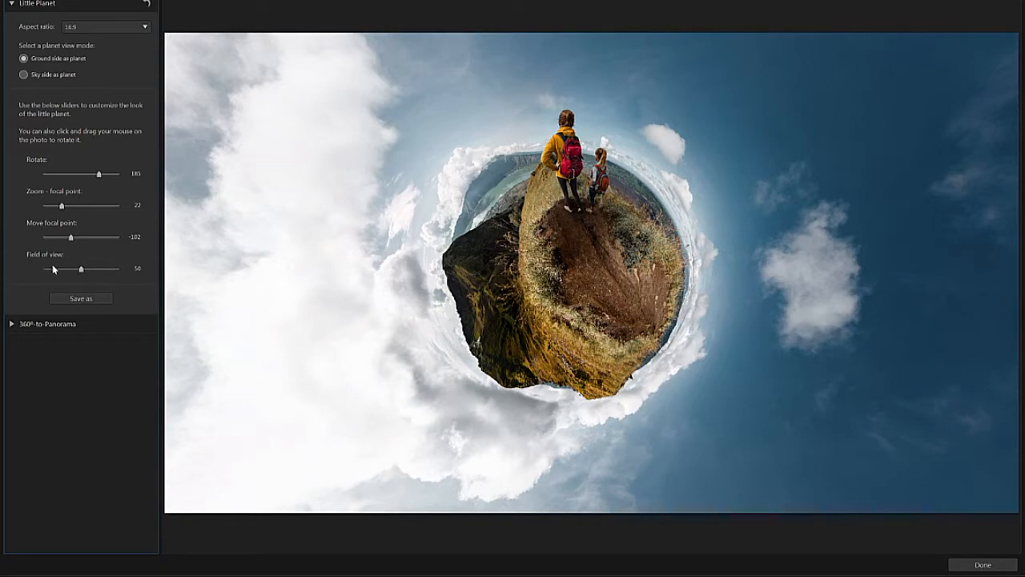
pyautogui.moveTo(80, 270)
pyautogui.mouseDown()
pyautogui.moveTo(124, 273)
pyautogui.moveTo(27, 268)
pyautogui.moveTo(70, 272)
pyautogui.mouseUp()
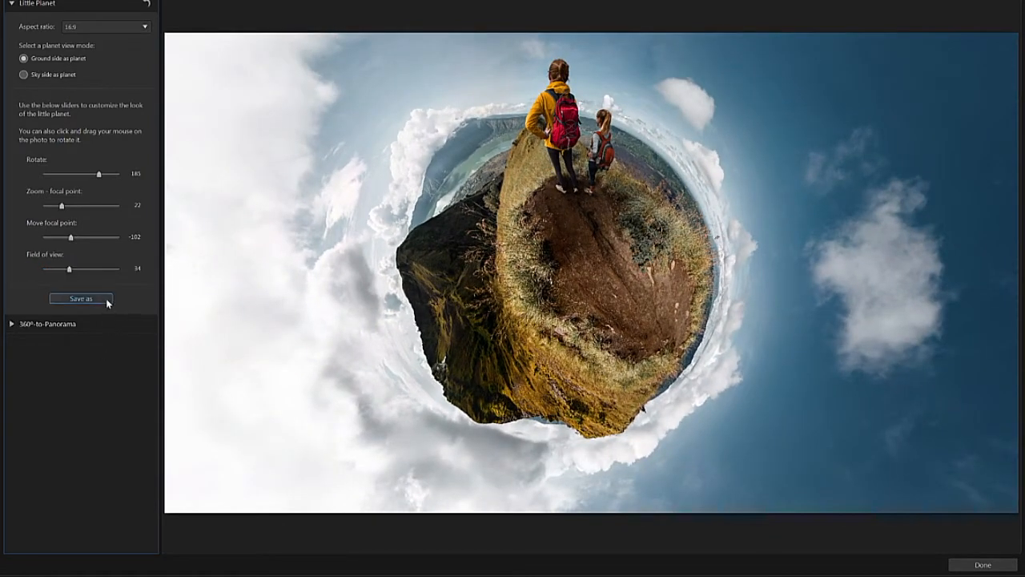
pyautogui.click(105, 300)
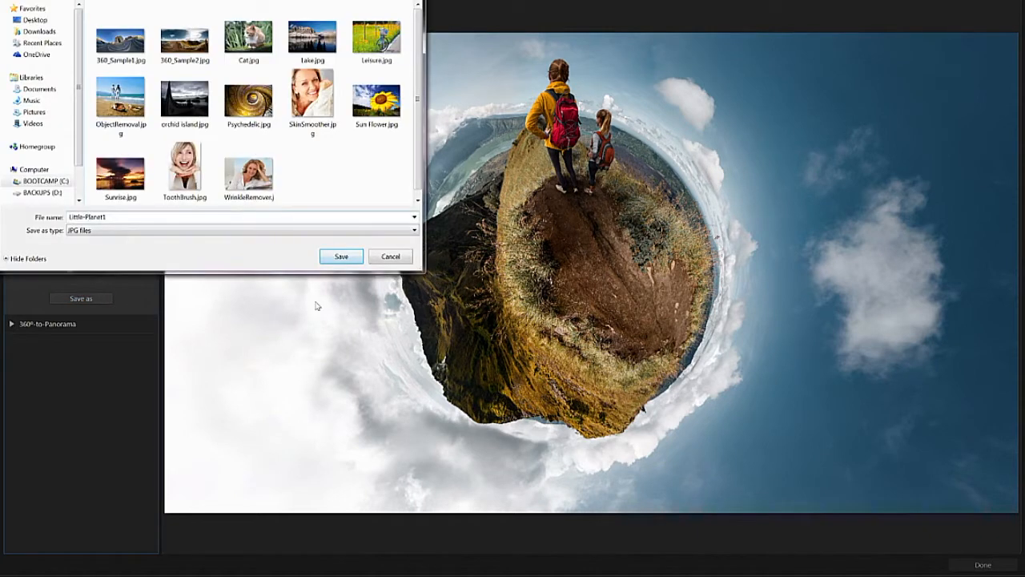
pyautogui.click(342, 257)
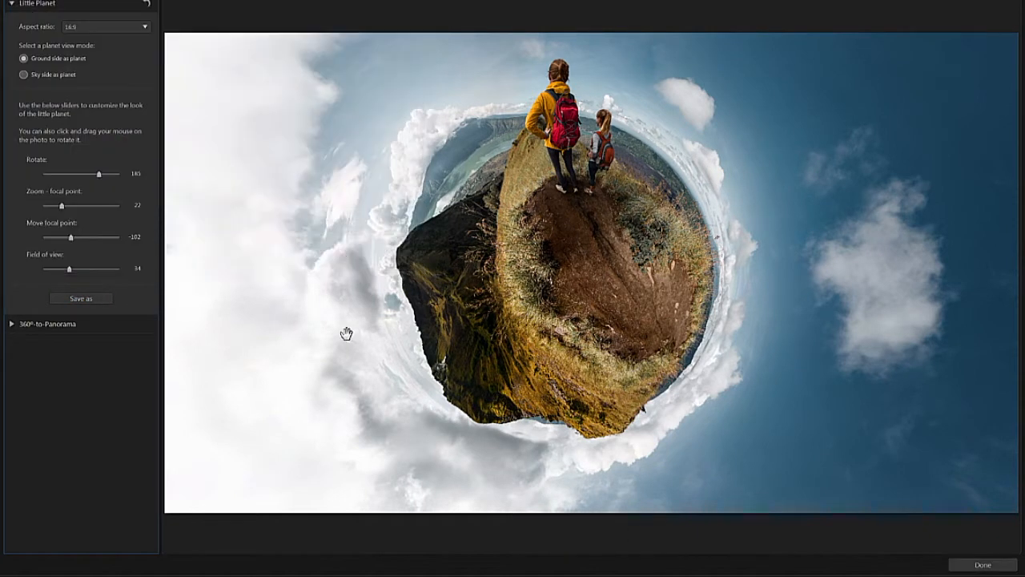
# Step: Create a sky-side planet with rotation -18, focal point zoom 13, focal point -79 and field of view 60, and finish the little planet editing
pyautogui.click(23, 73)
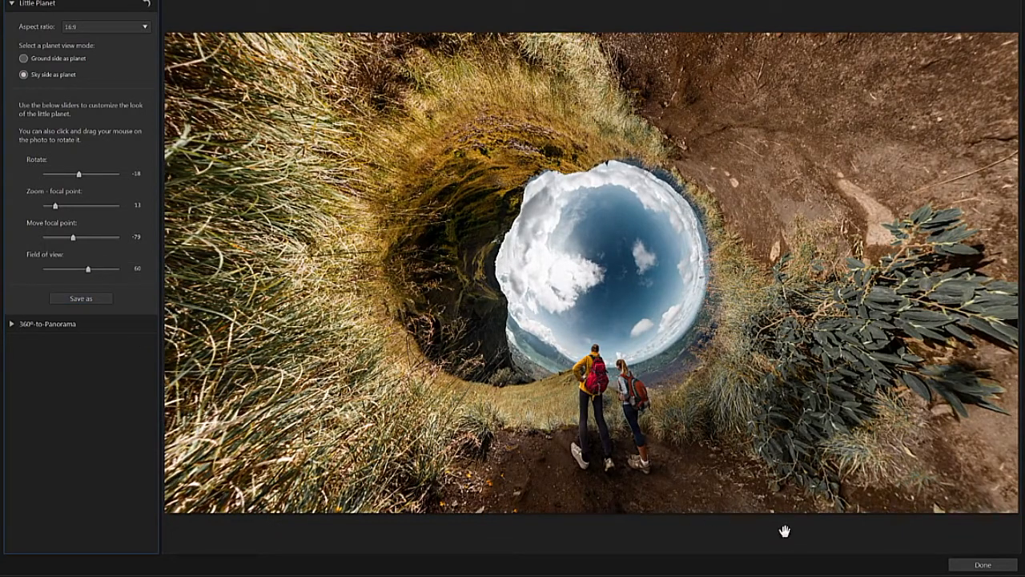
pyautogui.click(962, 568)
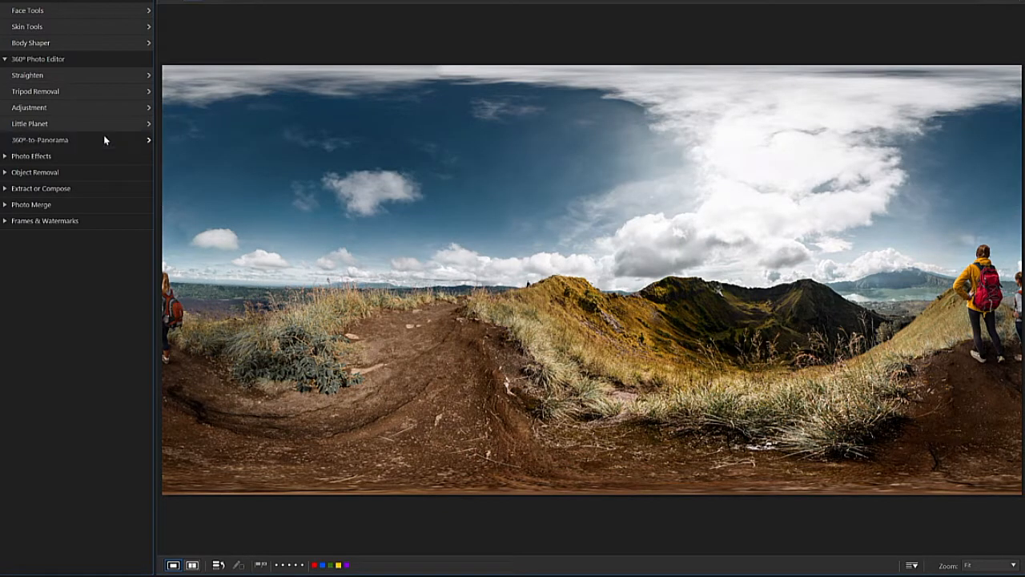
# Step: Open the 360º-to-Panorama tool for the mountain trail photo and compare the Cylinder, Equirectangular and Mercator projections
pyautogui.click(104, 139)
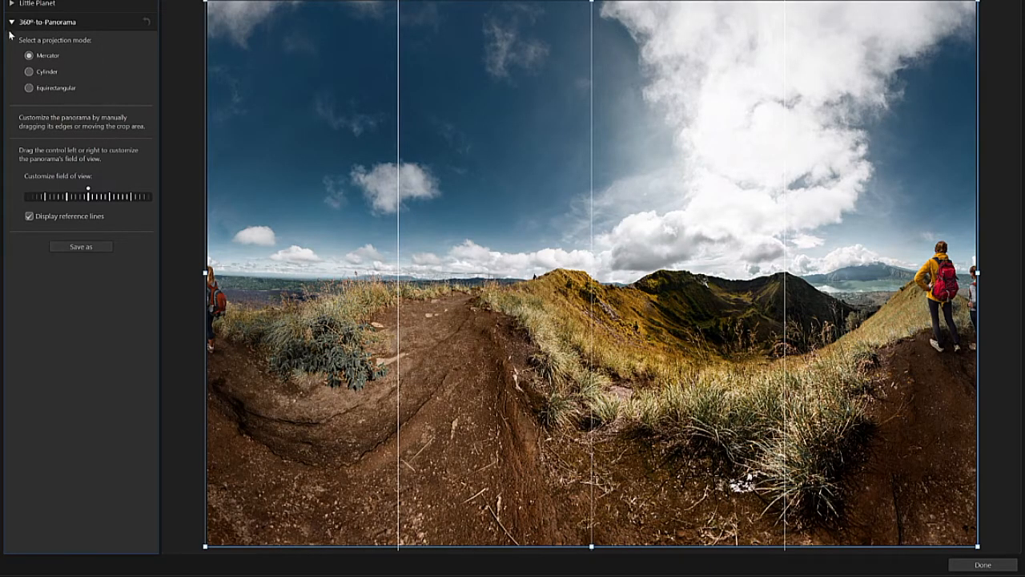
pyautogui.click(28, 73)
pyautogui.moveTo(264, 97)
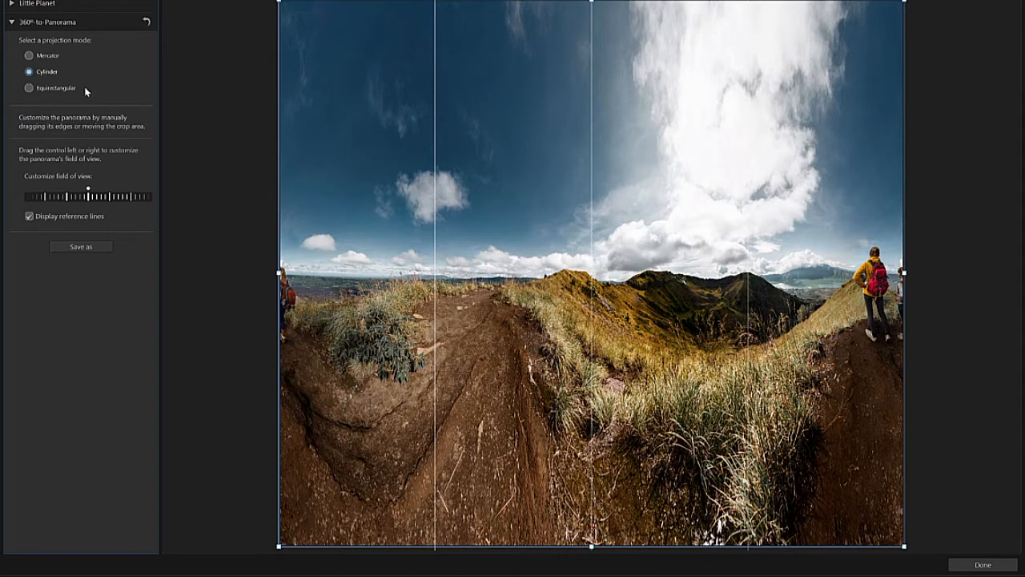
pyautogui.click(29, 89)
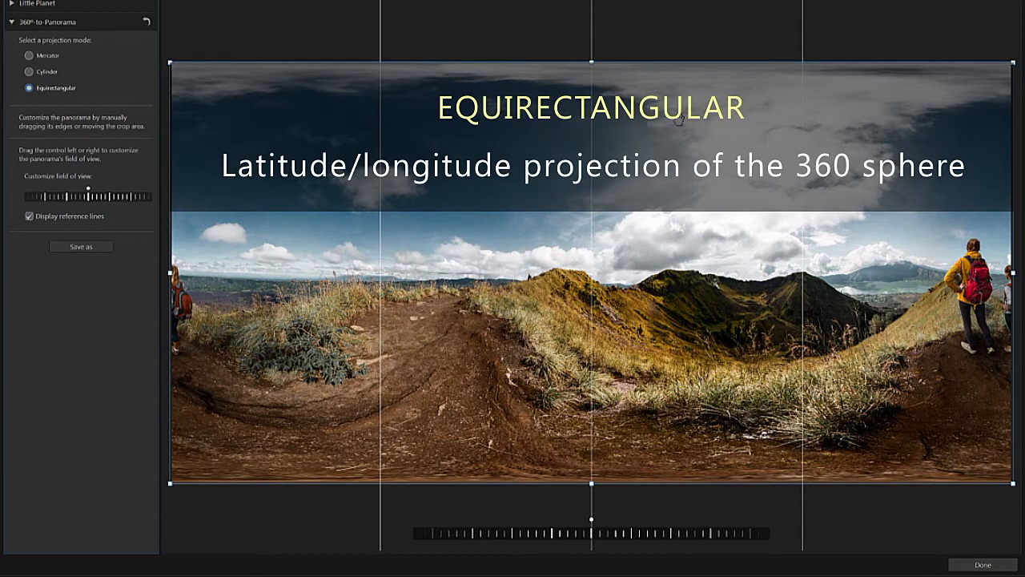
pyautogui.click(29, 56)
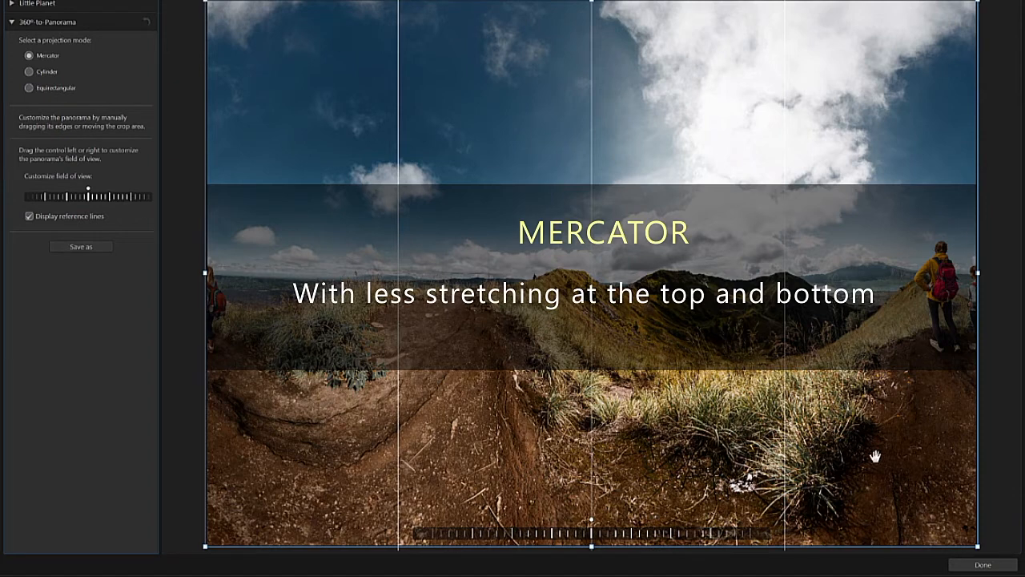
# Step: Recheck the panorama projection modes with both hikers fully in view, and choose Equirectangular
pyautogui.click(79, 88)
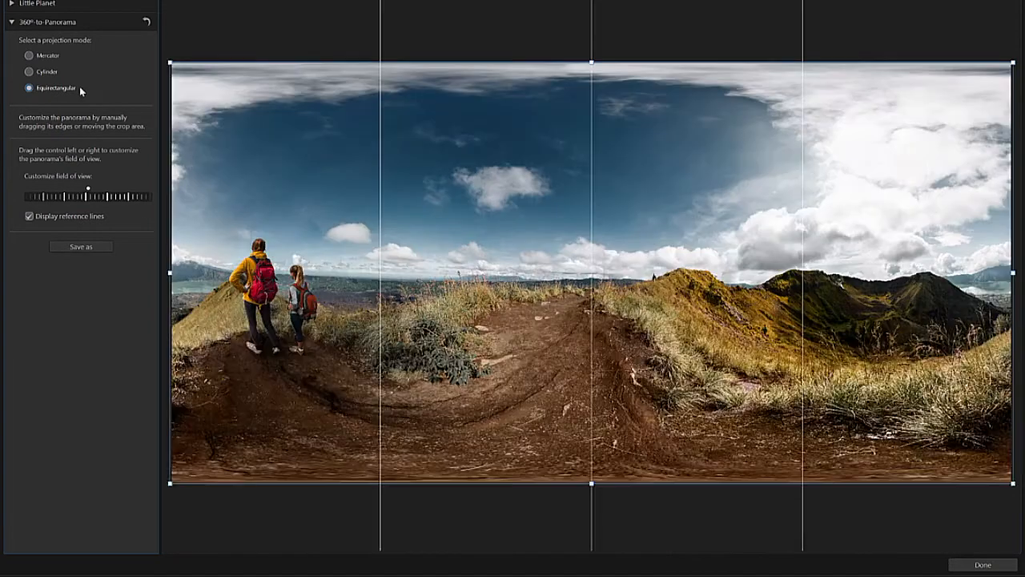
pyautogui.click(30, 72)
pyautogui.click(28, 56)
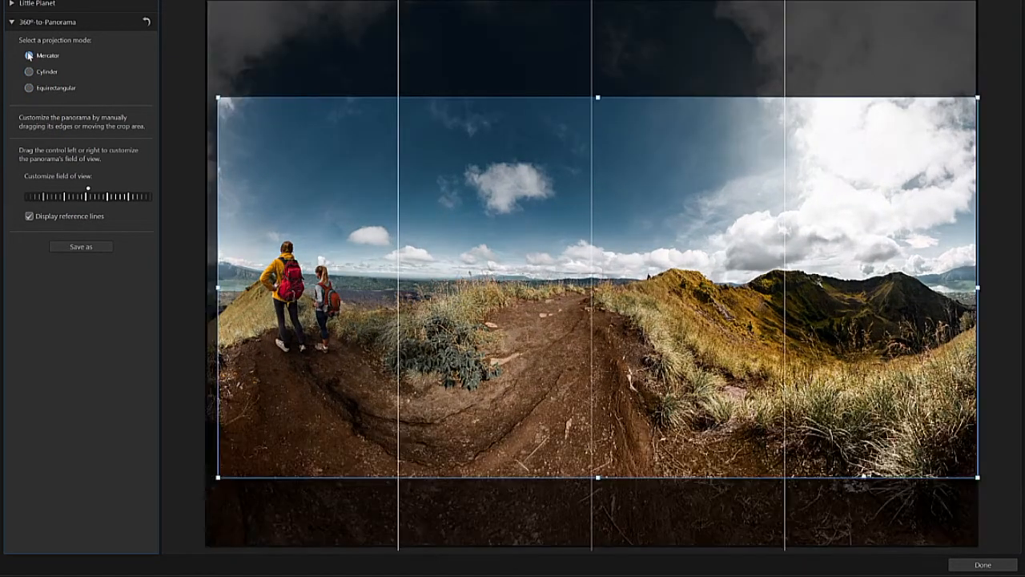
pyautogui.click(29, 89)
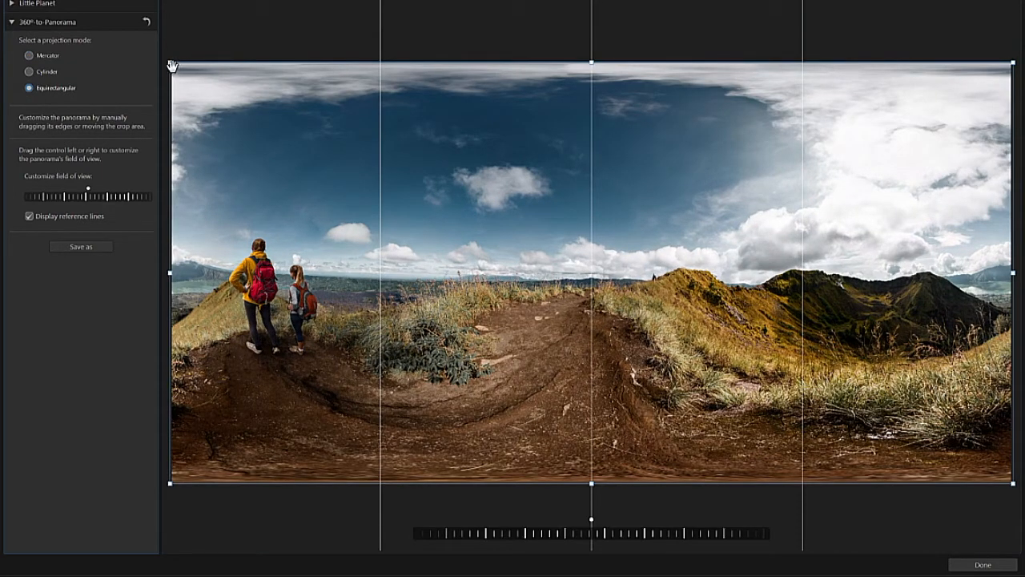
# Step: Crop the stretched sky and ground off the panorama, shift its field of view to place the hikers right of centre, and hide the reference lines
pyautogui.moveTo(172, 64); pyautogui.dragTo(177, 104)
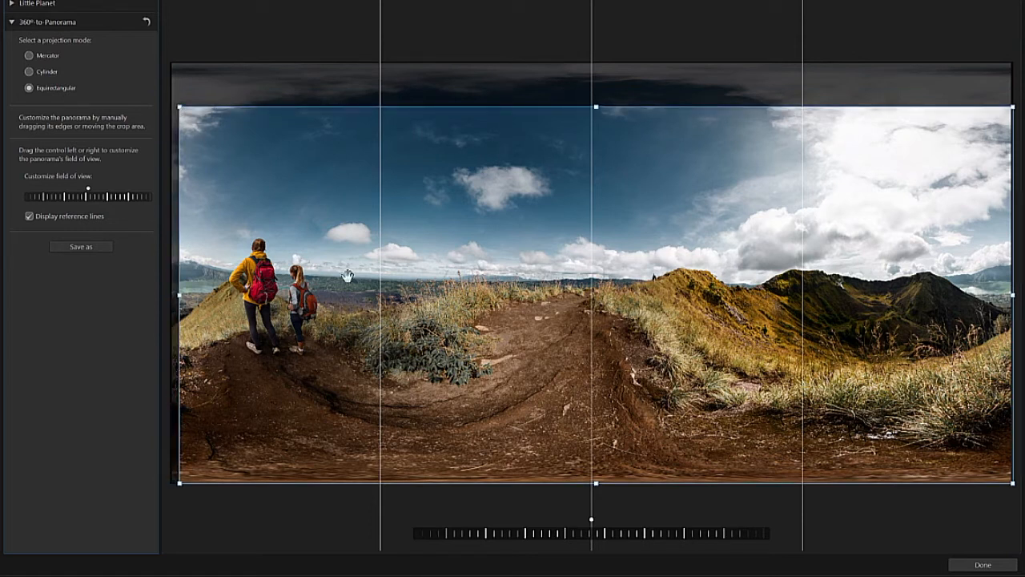
pyautogui.moveTo(596, 479); pyautogui.dragTo(595, 451)
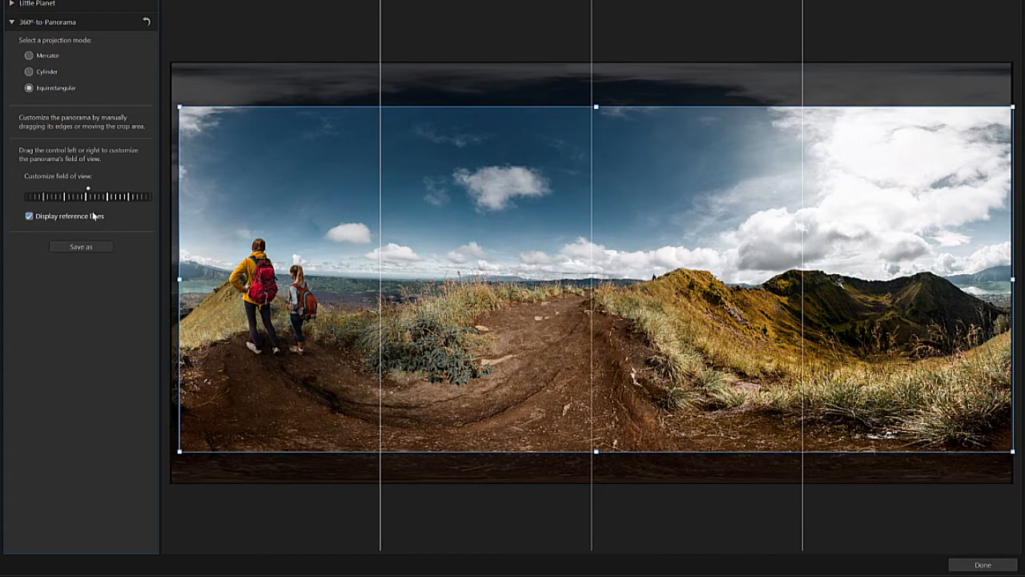
pyautogui.moveTo(88, 195); pyautogui.dragTo(287, 255)
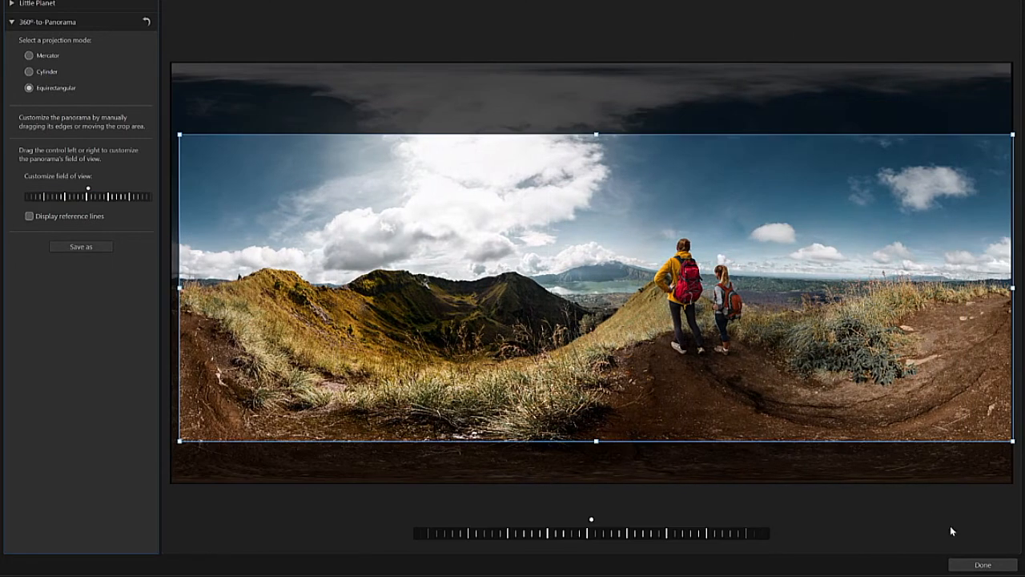
# Step: Finish the panorama and save it as a JPG file named PANORAMA
pyautogui.click(982, 564)
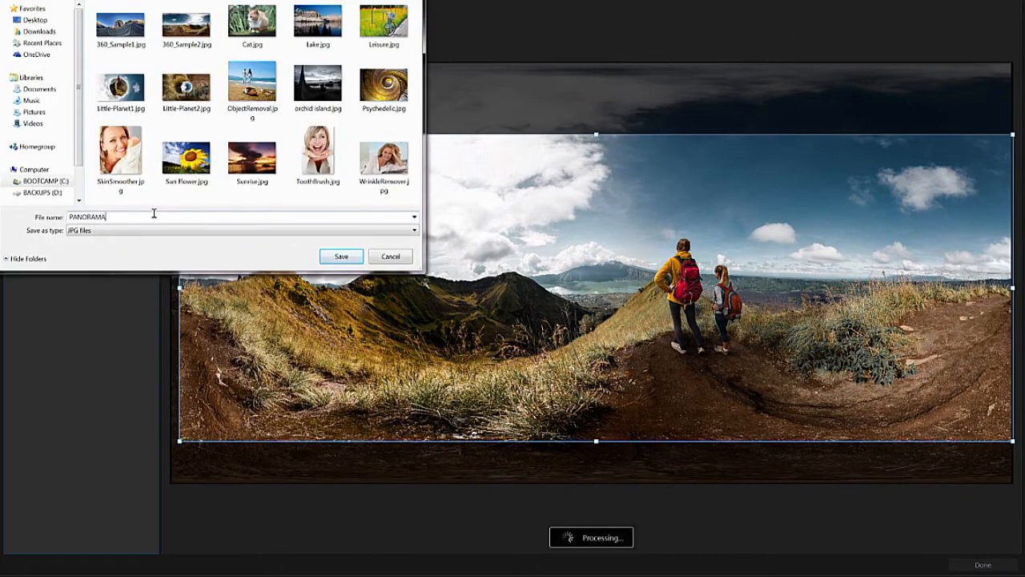
pyautogui.click(322, 256)
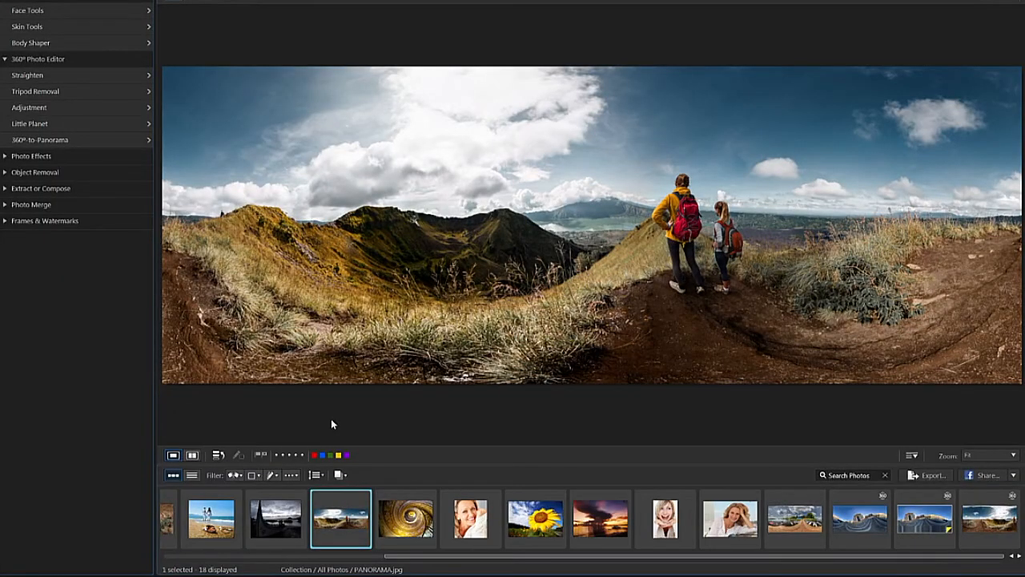